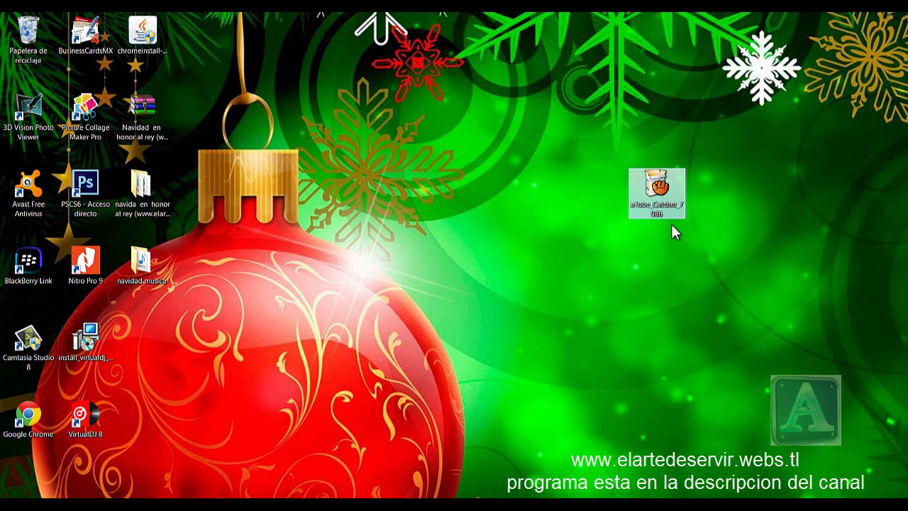
# Run the aTube_Catcher_7986 installer as administrator and choose Español as the installation language.
pyautogui.doubleClick(654, 186)
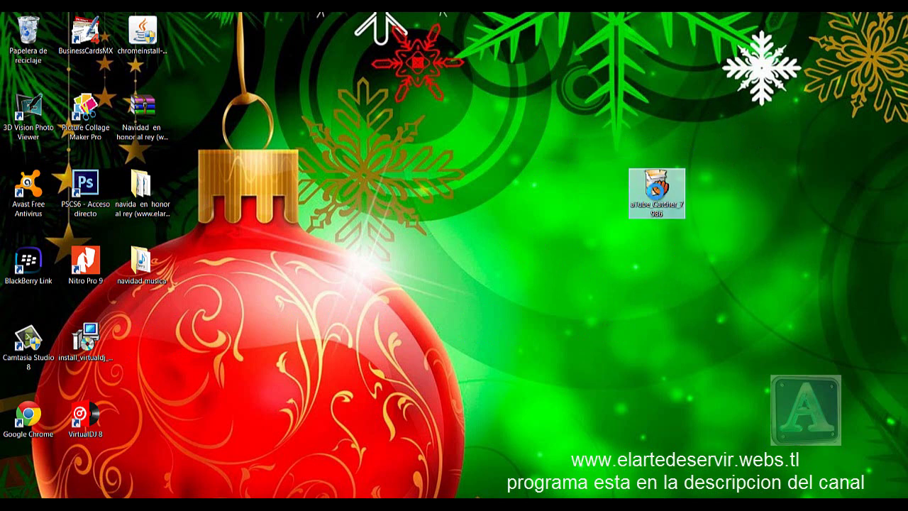
pyautogui.rightClick(659, 190)
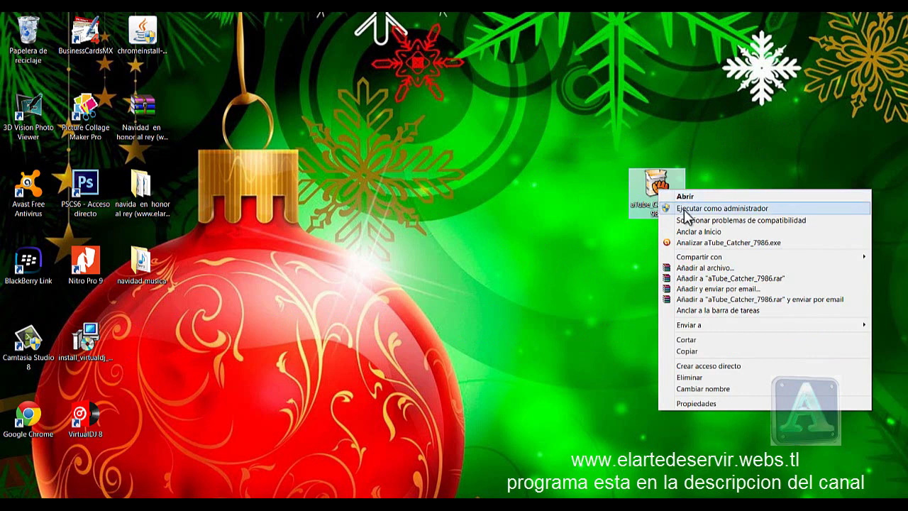
pyautogui.click(749, 210)
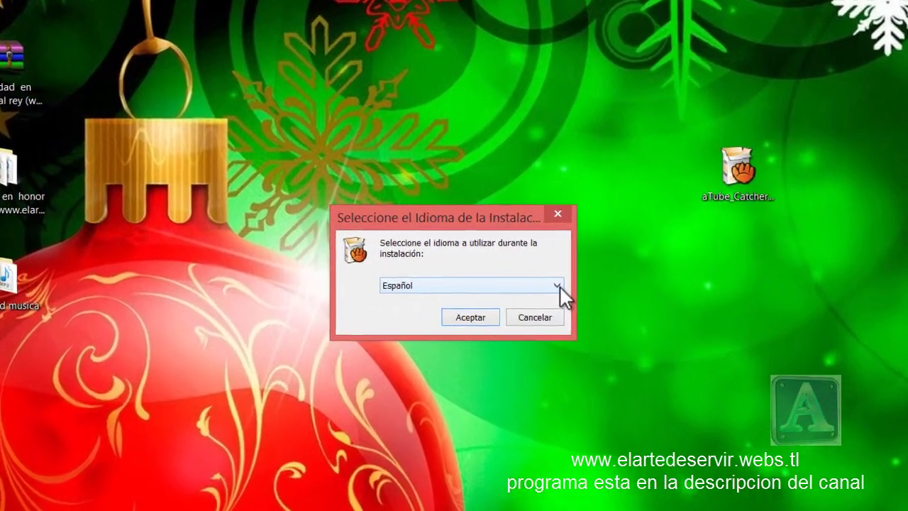
pyautogui.click(529, 266)
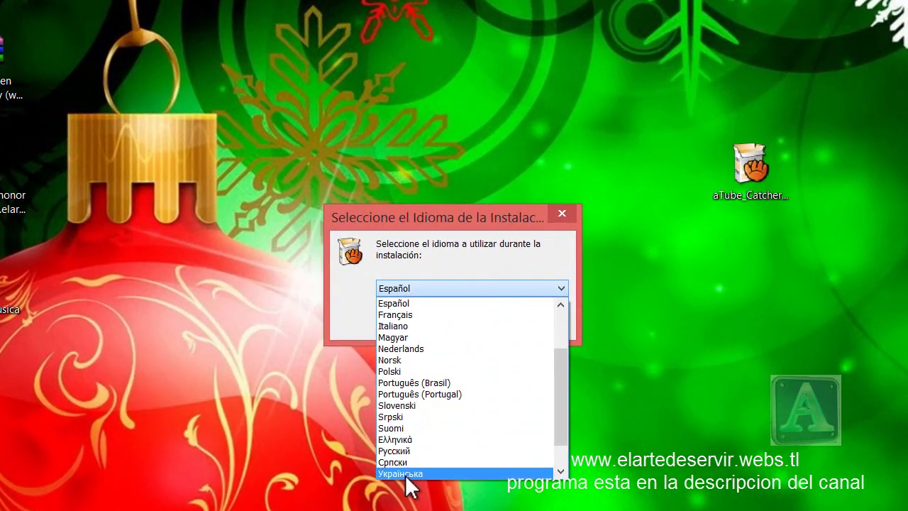
pyautogui.click(407, 304)
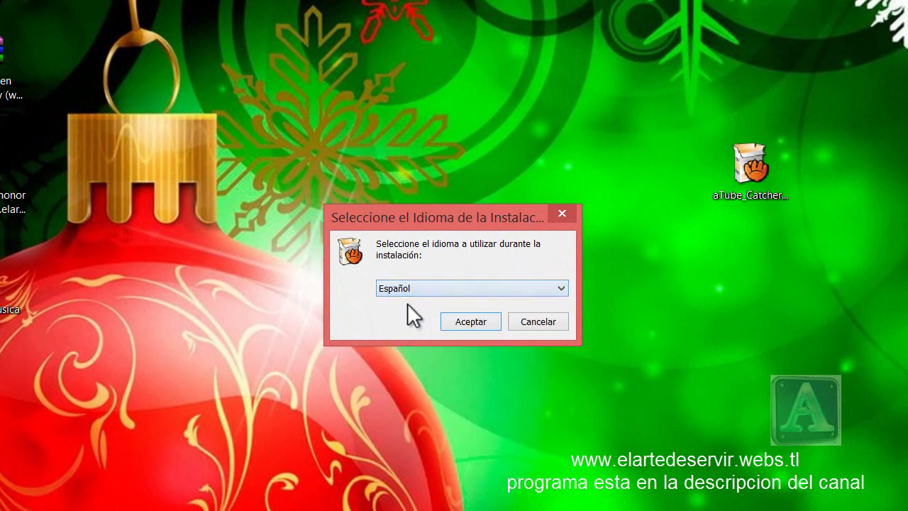
pyautogui.click(468, 324)
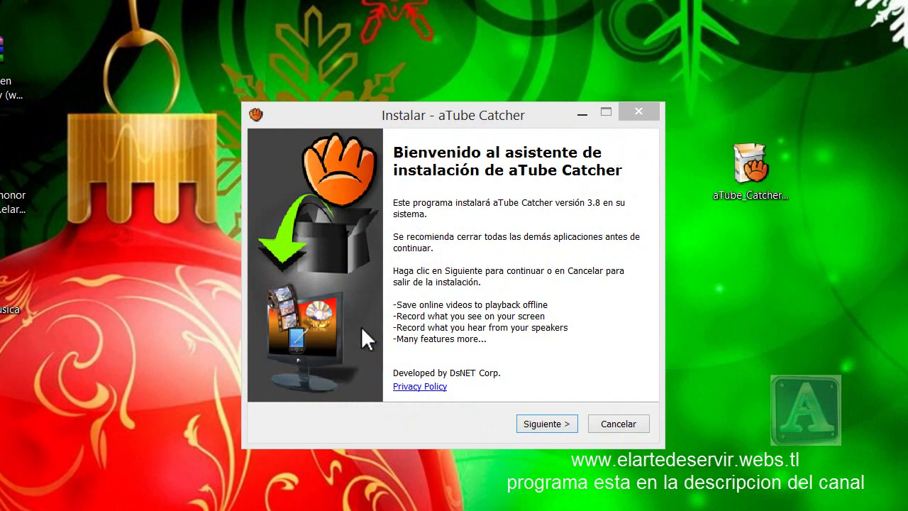
# Proceed past the setup welcome page and accept the aTube Catcher license agreement.
pyautogui.click(543, 422)
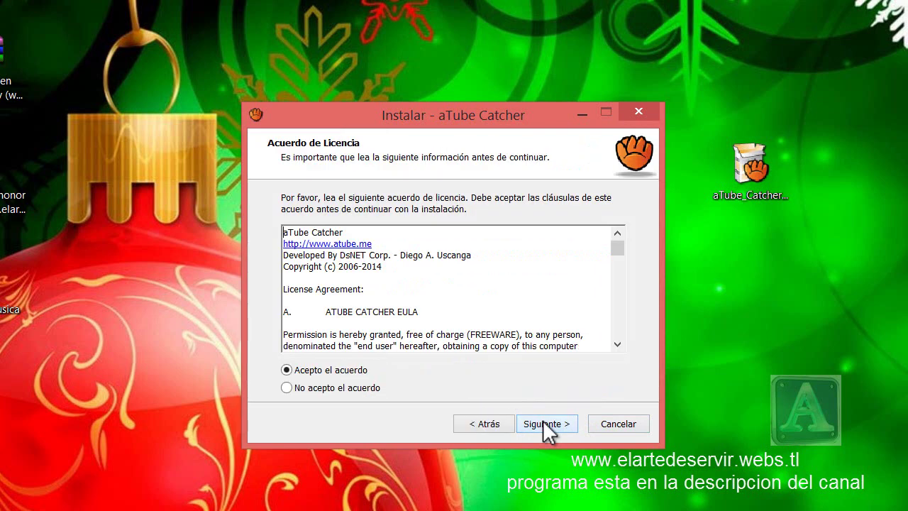
pyautogui.click(286, 387)
pyautogui.click(289, 368)
pyautogui.click(550, 425)
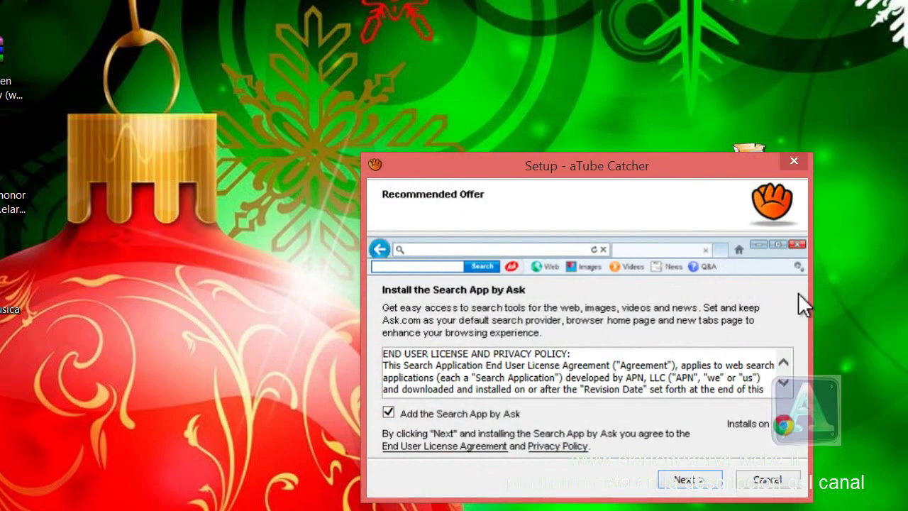
# Clear all Ask search and Comodo Dragon default browser options in the recommended offers, accepting the bonus offer pages to continue.
pyautogui.click(389, 413)
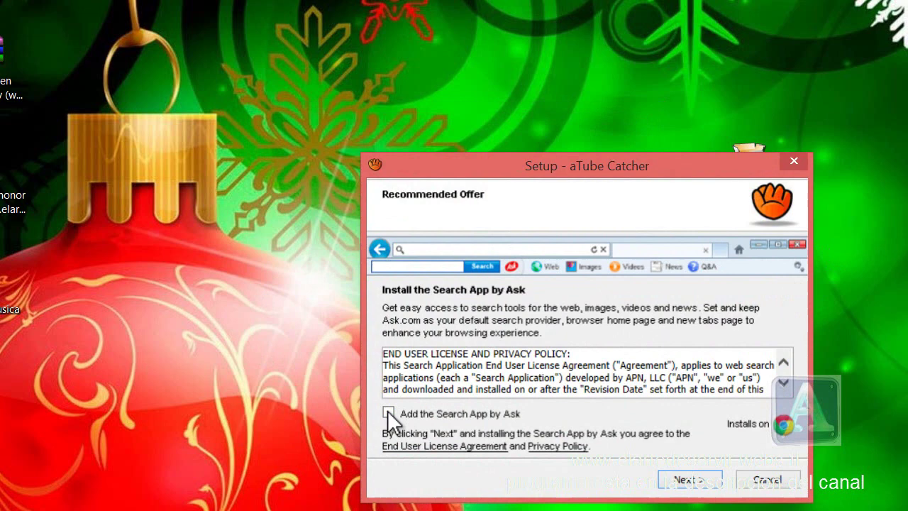
pyautogui.click(688, 482)
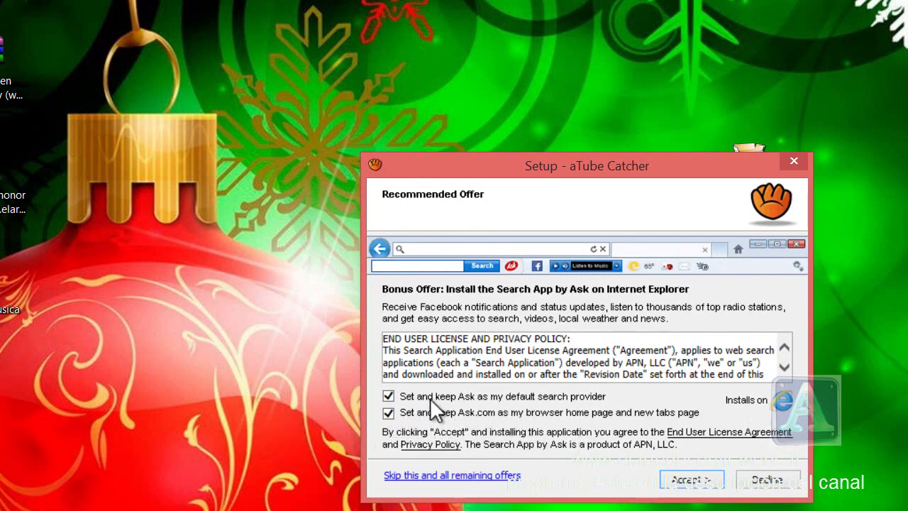
pyautogui.click(388, 412)
pyautogui.click(388, 395)
pyautogui.click(708, 488)
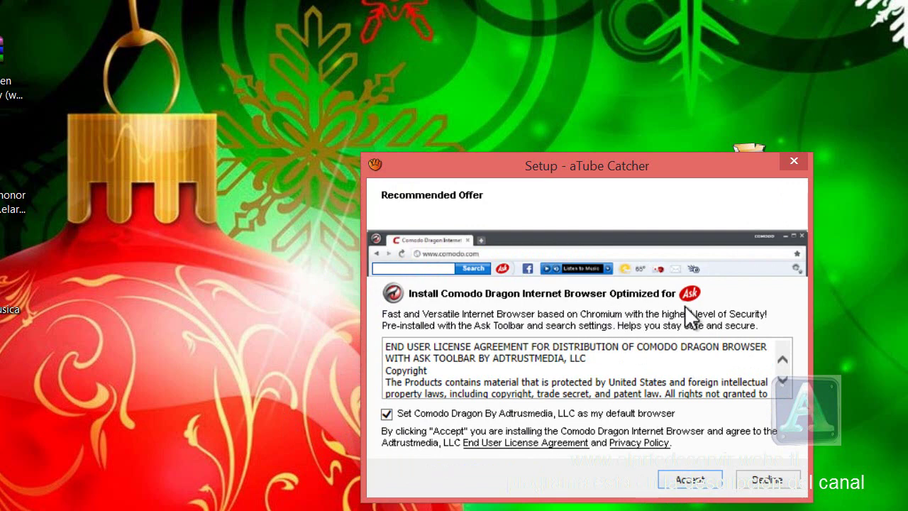
pyautogui.click(386, 415)
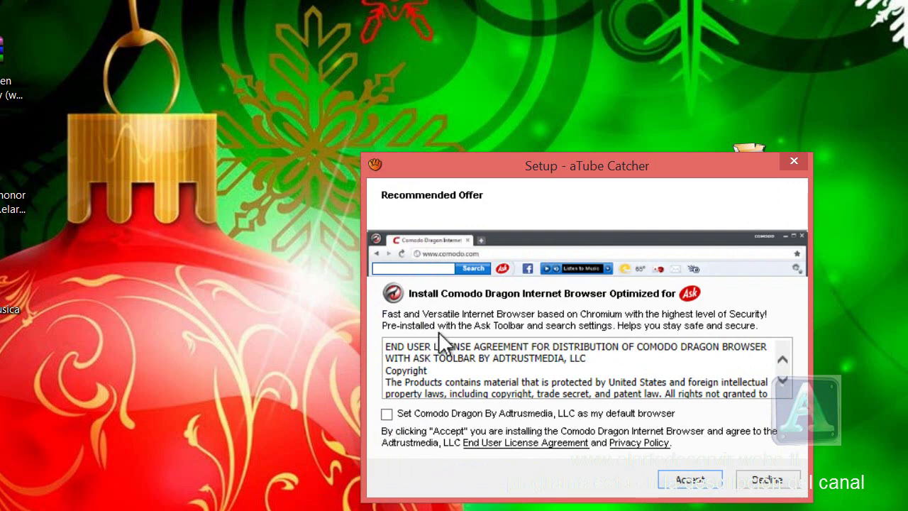
pyautogui.click(689, 480)
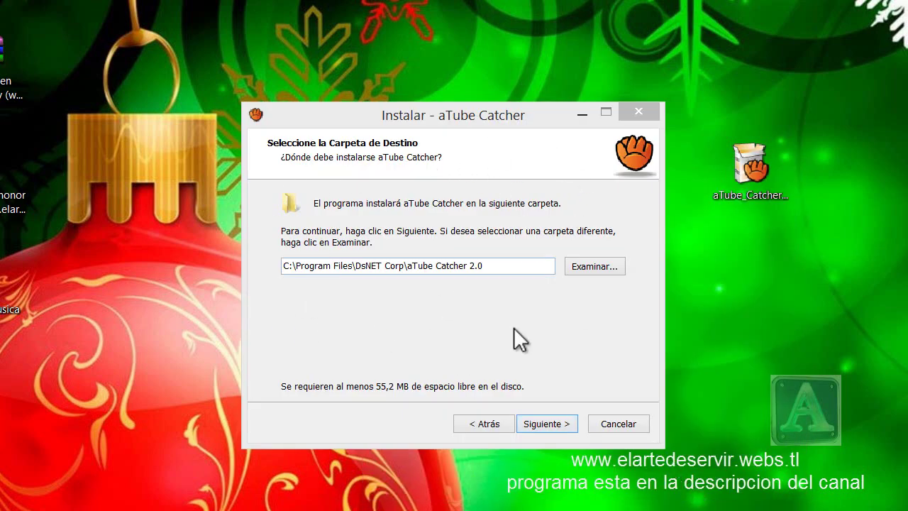
# Check the folder browser and keep C:\Program Files\DsNET Corp\aTube Catcher 2.0 as the destination folder.
pyautogui.click(589, 268)
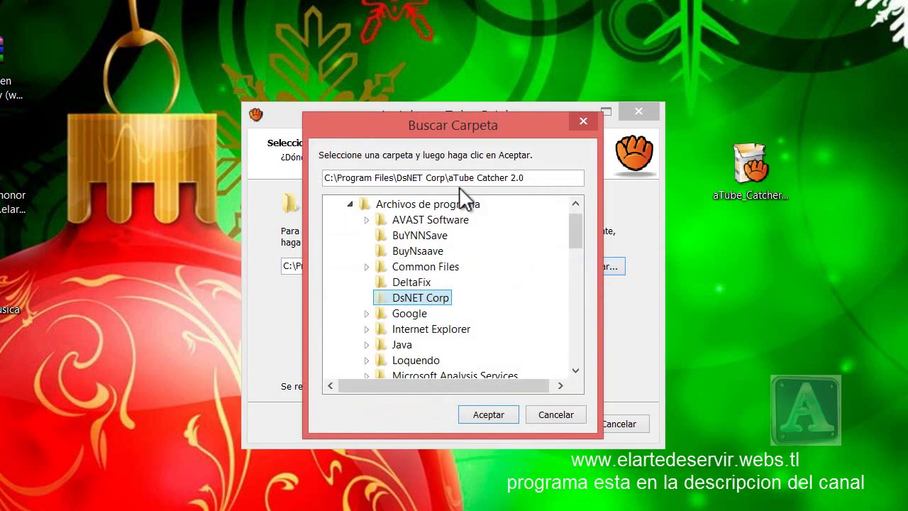
pyautogui.moveTo(577, 217); pyautogui.dragTo(567, 188)
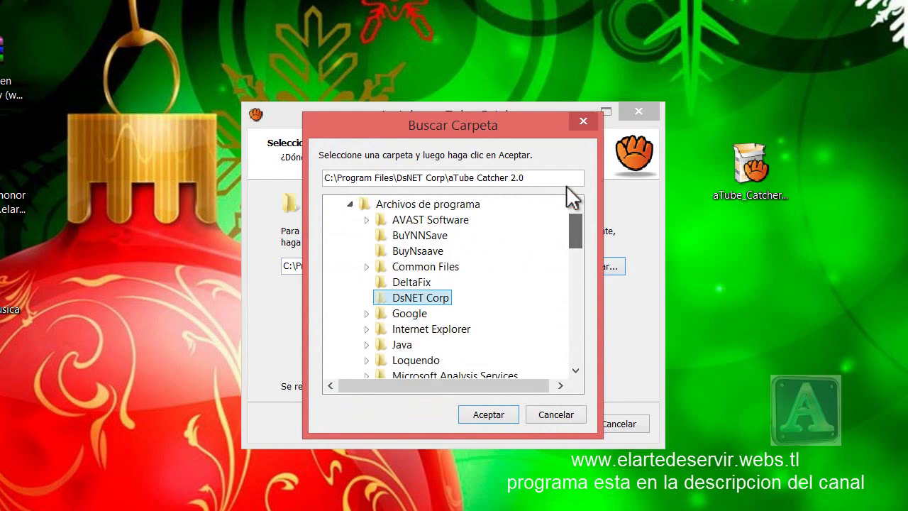
pyautogui.click(583, 122)
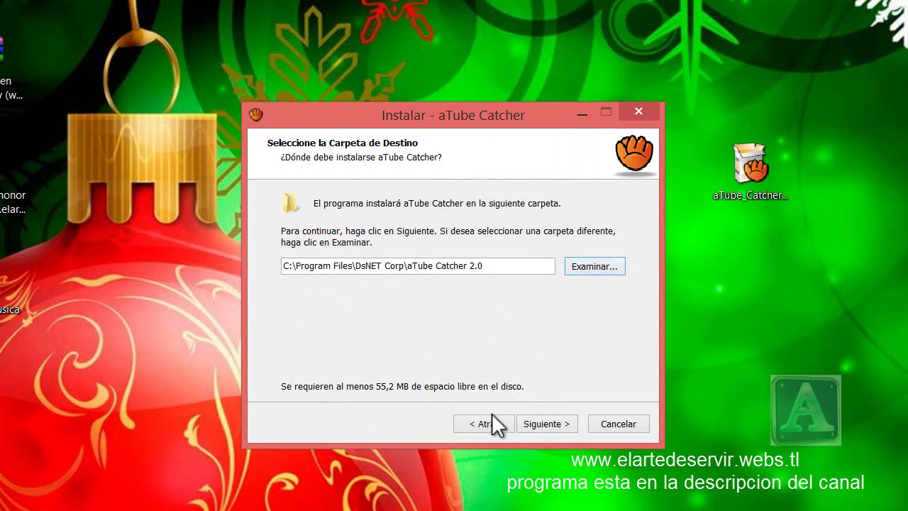
pyautogui.click(548, 428)
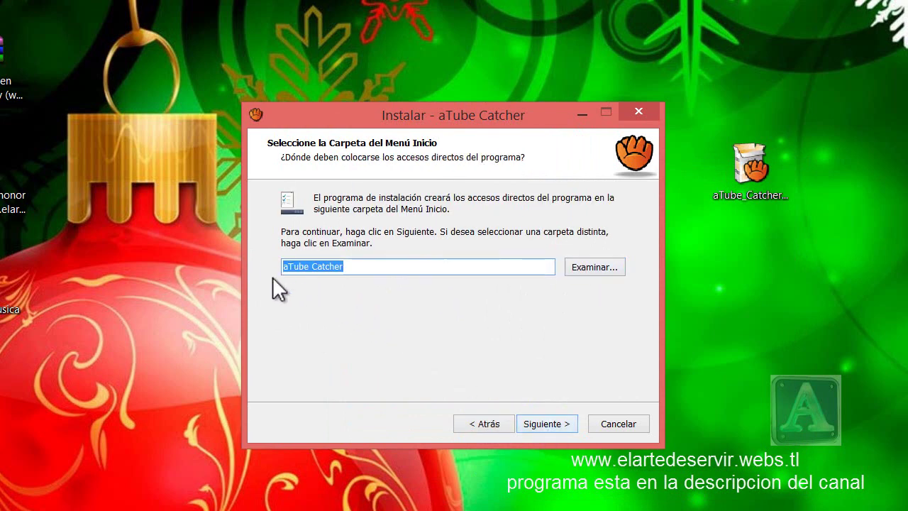
# Keep the aTube Catcher Start menu folder and the desktop icon option, and start the installation.
pyautogui.click(586, 270)
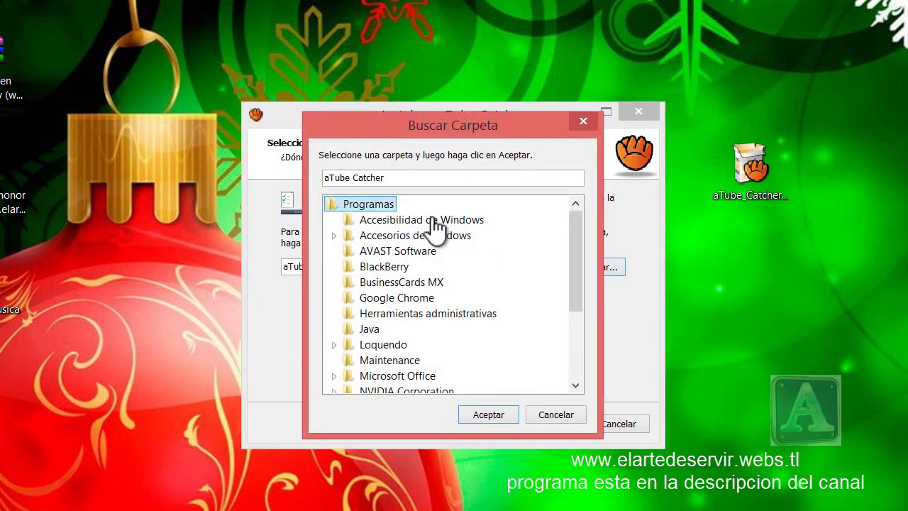
pyautogui.click(583, 118)
pyautogui.click(546, 426)
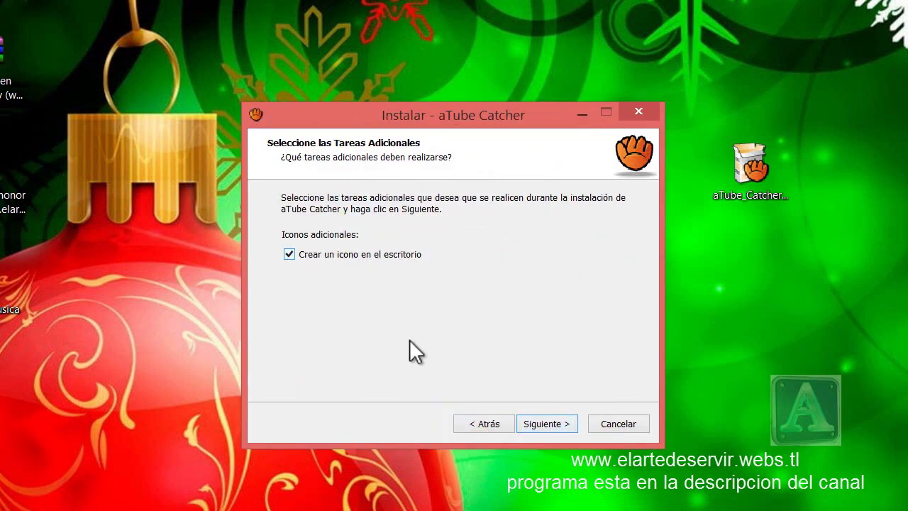
pyautogui.click(547, 423)
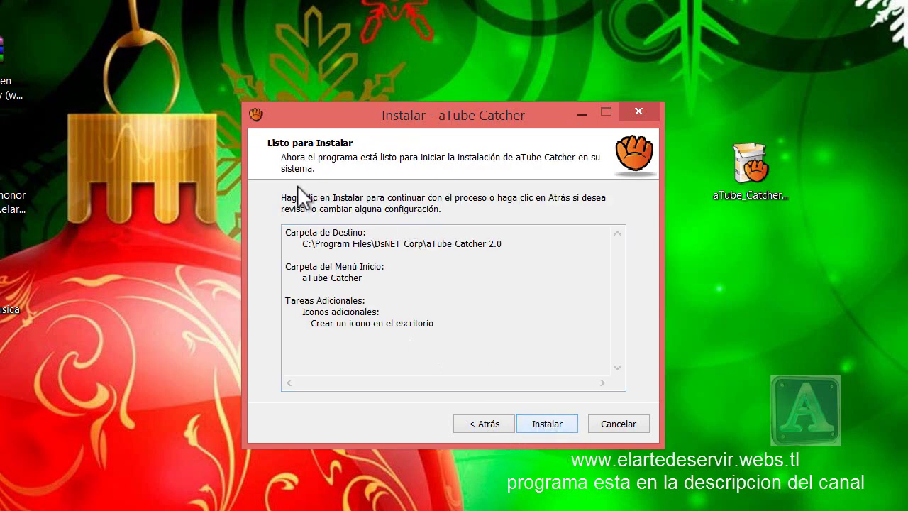
pyautogui.click(541, 421)
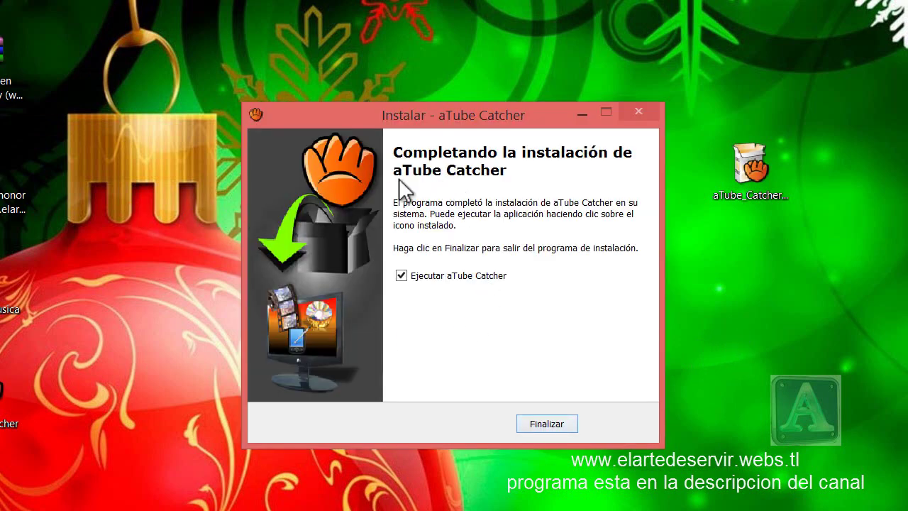
# Finish the setup wizard and open aTube Catcher from its desktop shortcut, moved below the installer file.
pyautogui.click(544, 424)
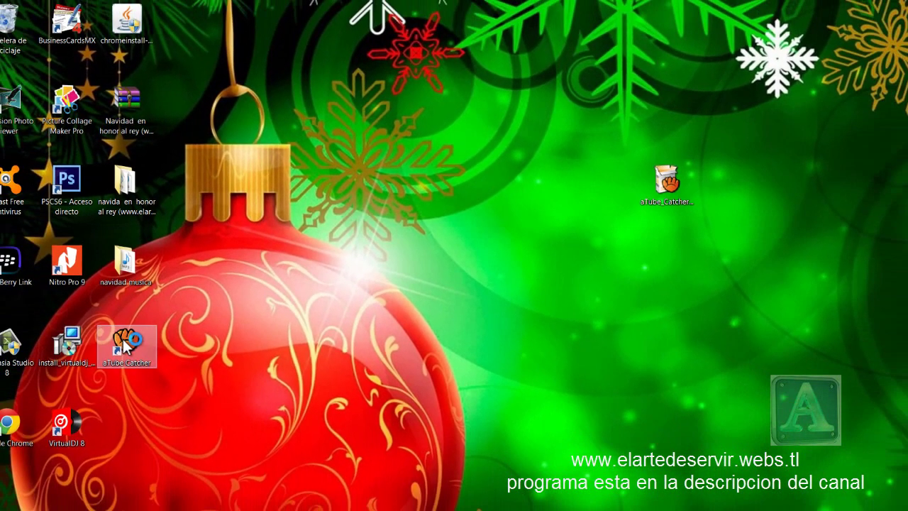
pyautogui.moveTo(125, 347); pyautogui.dragTo(666, 272)
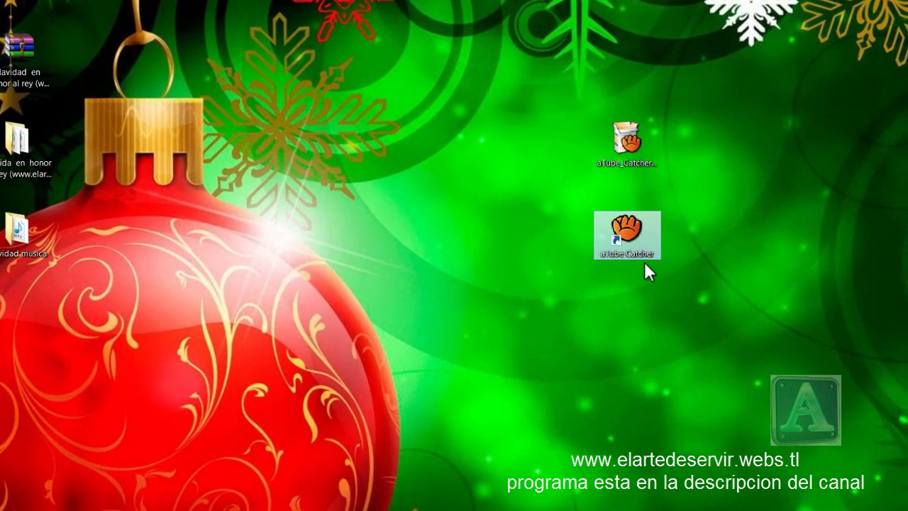
pyautogui.doubleClick(629, 237)
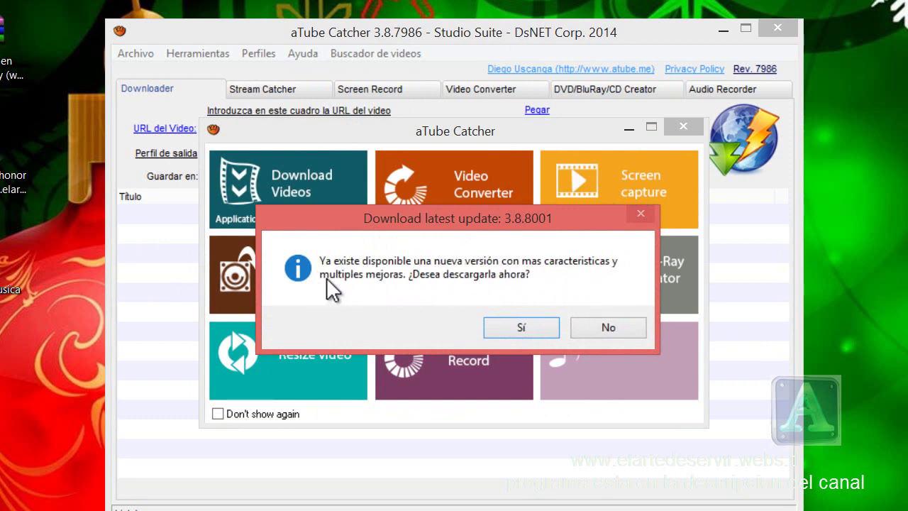
# Accept downloading update 3.8.8001 and start its setup in Español, agreeing to the license terms.
pyautogui.click(522, 332)
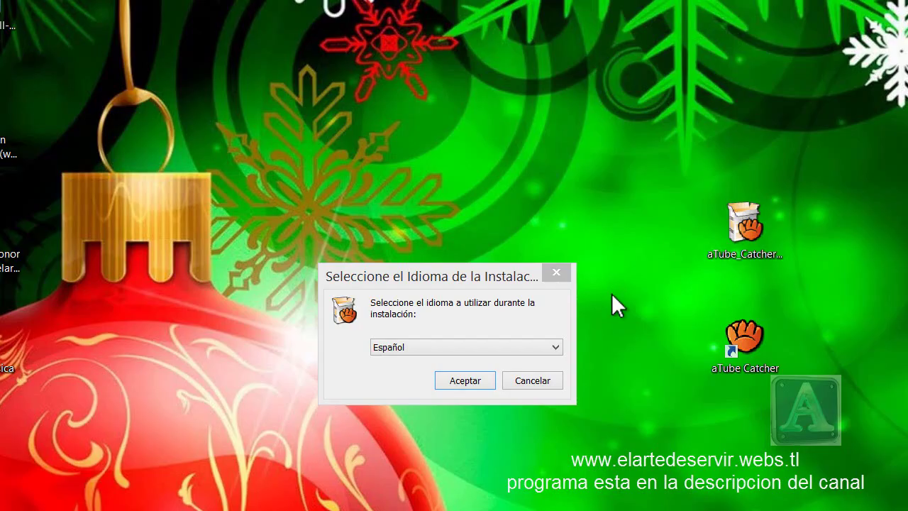
pyautogui.click(467, 382)
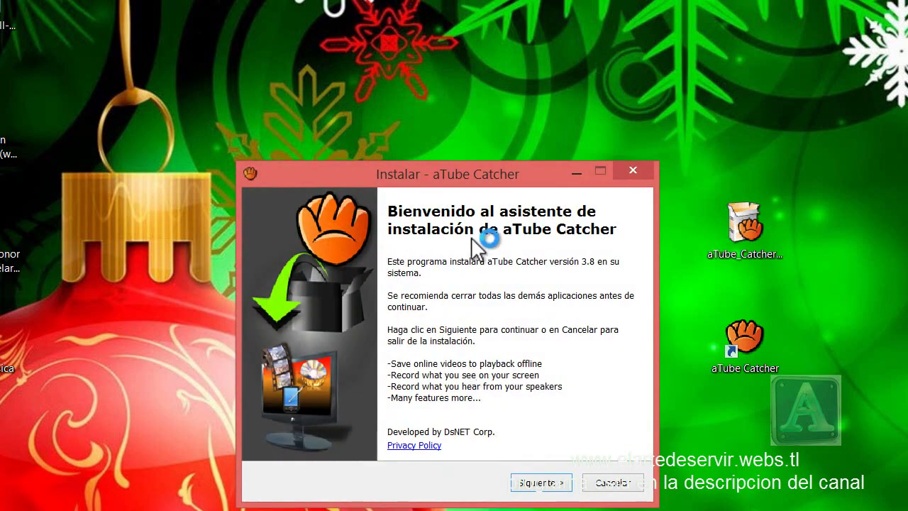
pyautogui.click(549, 485)
pyautogui.click(542, 485)
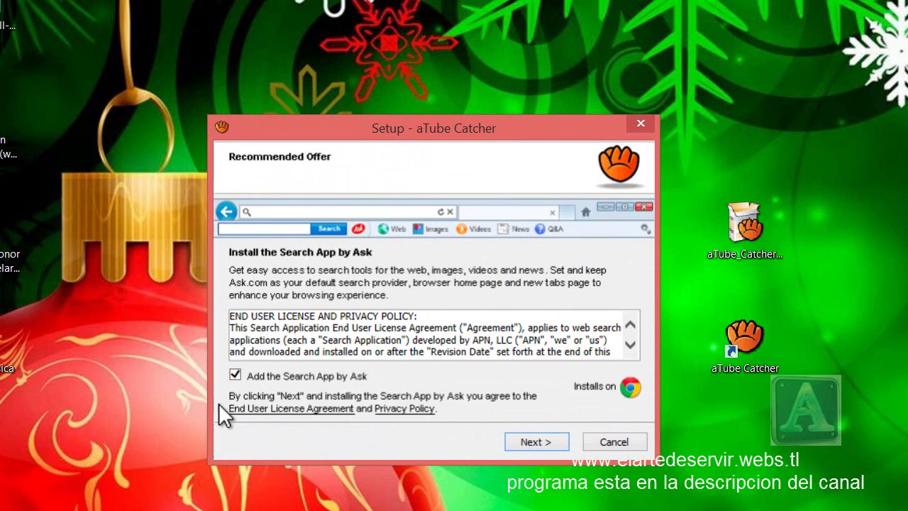
# Clear the Ask search app, search provider, home page and Comodo Dragon default browser options in the update's offers and continue.
pyautogui.click(235, 375)
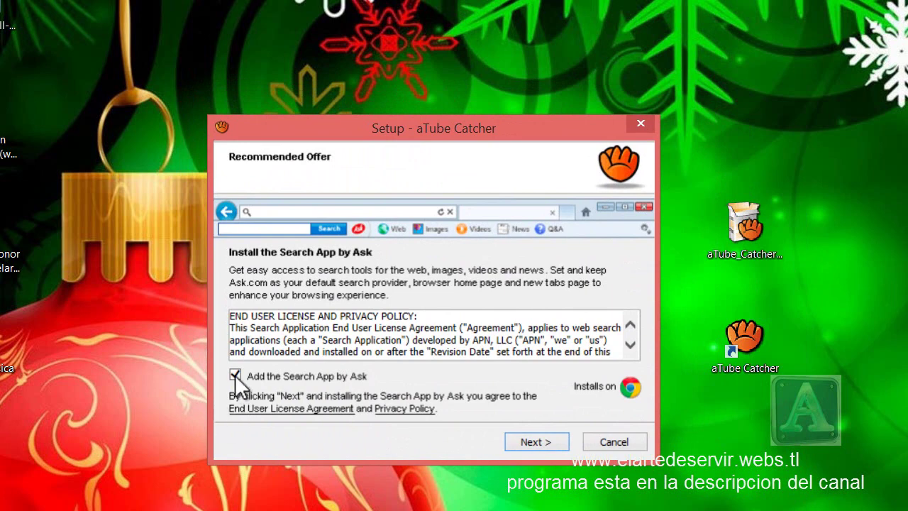
pyautogui.click(535, 443)
pyautogui.click(235, 360)
pyautogui.click(232, 377)
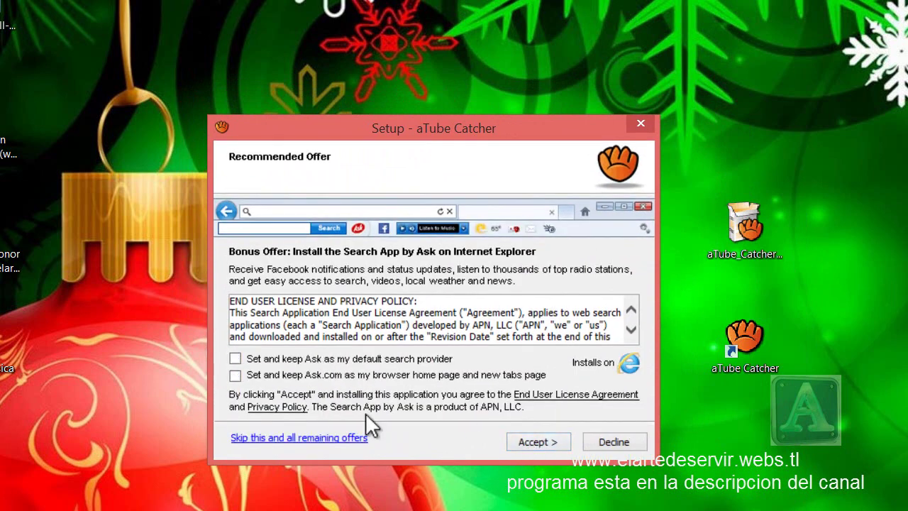
pyautogui.click(535, 440)
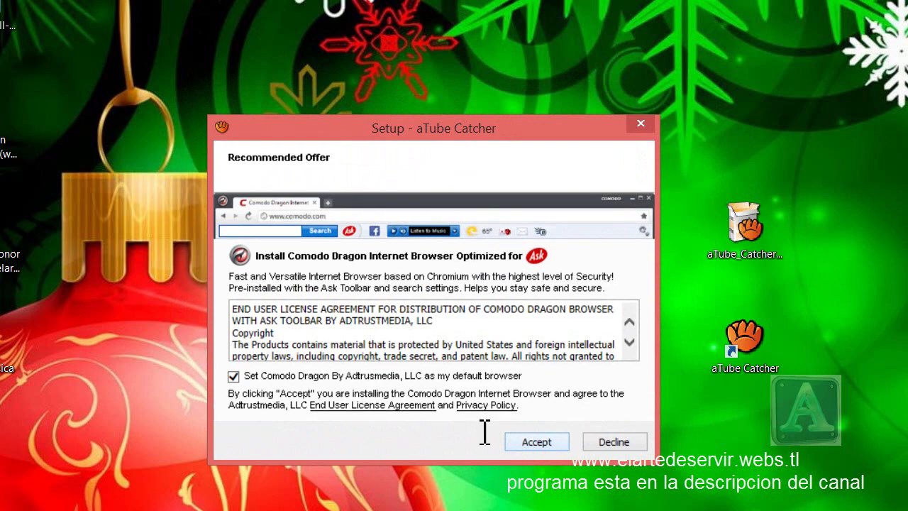
pyautogui.click(234, 376)
pyautogui.click(536, 443)
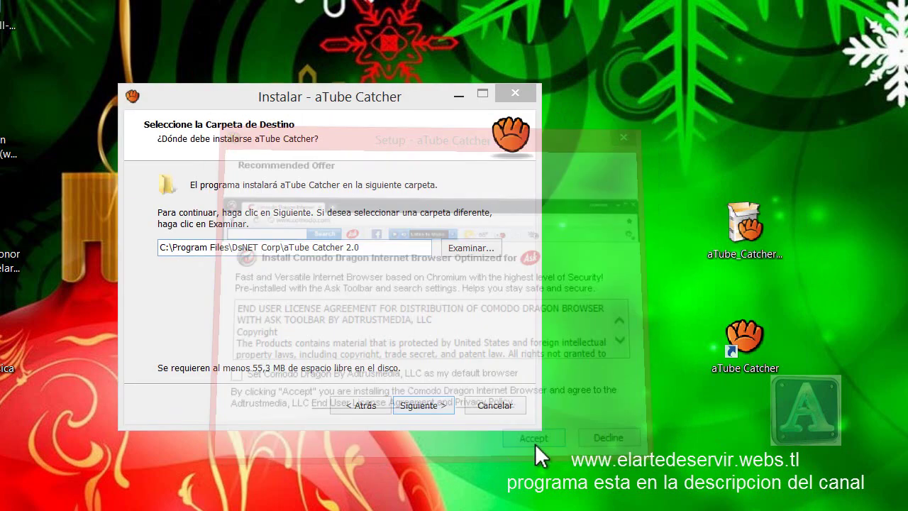
# Install the update with the default destination folder, Start menu folder and desktop icon.
pyautogui.click(428, 409)
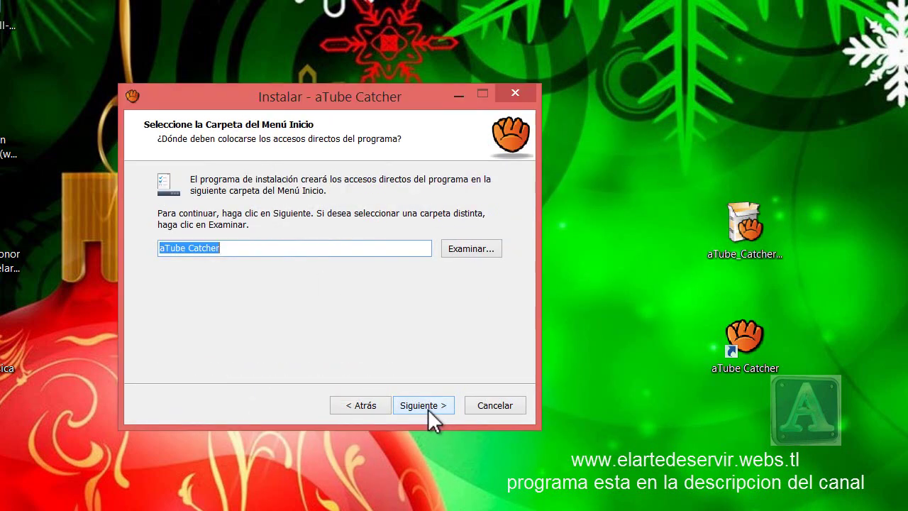
pyautogui.click(426, 408)
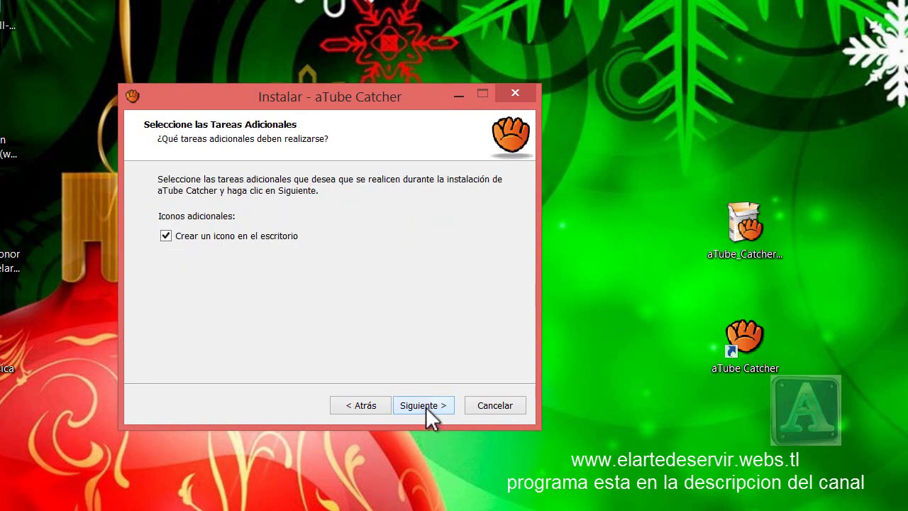
pyautogui.click(421, 406)
pyautogui.click(421, 406)
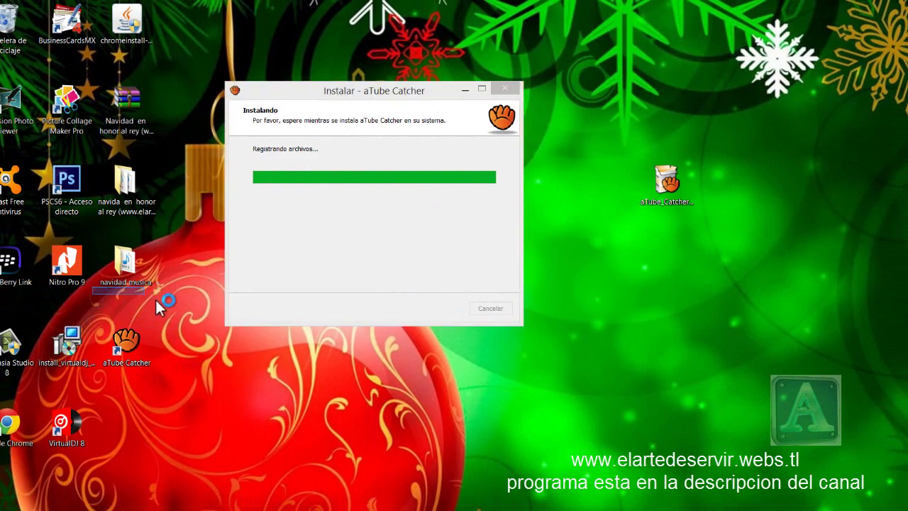
pyautogui.moveTo(155, 298); pyautogui.dragTo(183, 395)
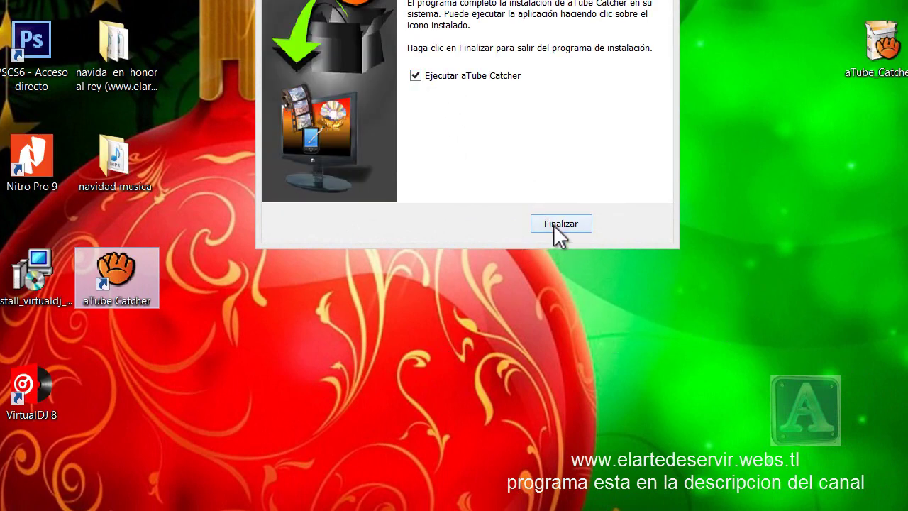
# Finish the update setup and place the aTube_Catcher_7986 installer file directly below the aTube Catcher desktop shortcut.
pyautogui.click(557, 224)
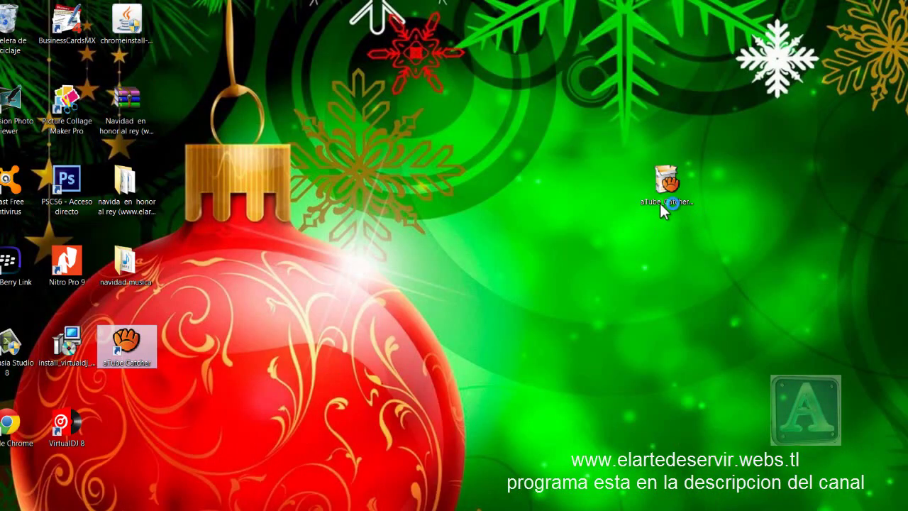
pyautogui.click(874, 68)
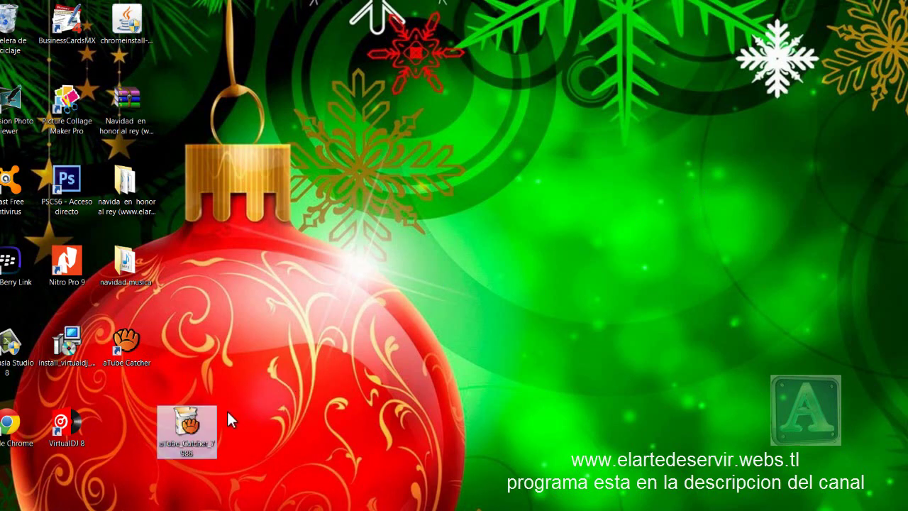
pyautogui.moveTo(194, 422); pyautogui.dragTo(133, 420)
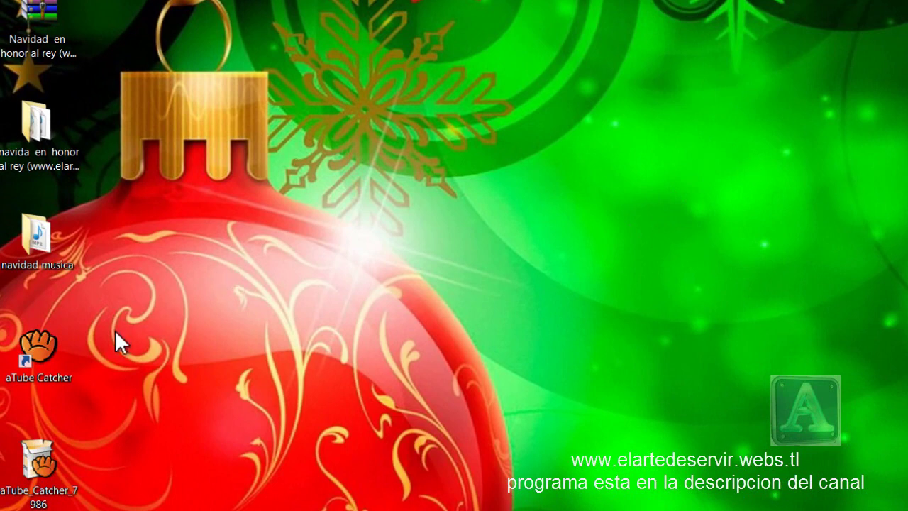
# Open aTube Catcher from its desktop shortcut and choose Download Videos in its start window.
pyautogui.doubleClick(49, 349)
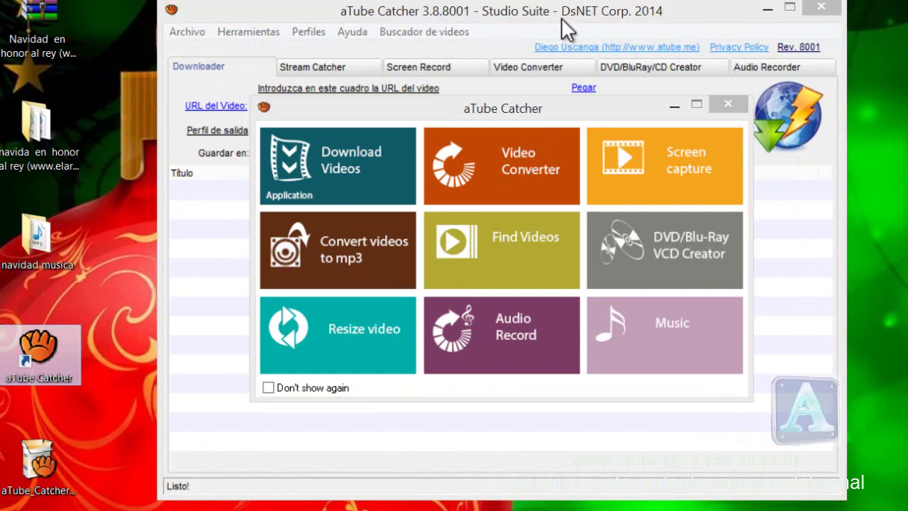
pyautogui.click(648, 101)
pyautogui.click(328, 170)
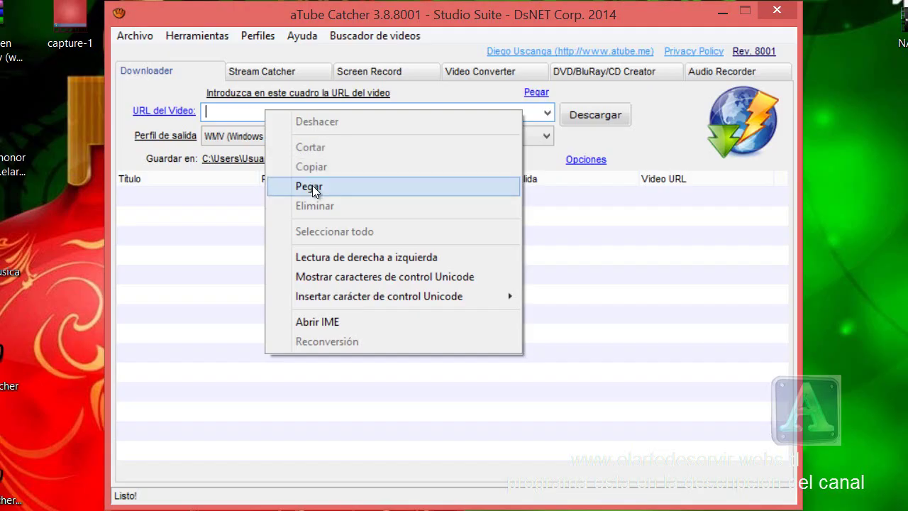
pyautogui.click(312, 185)
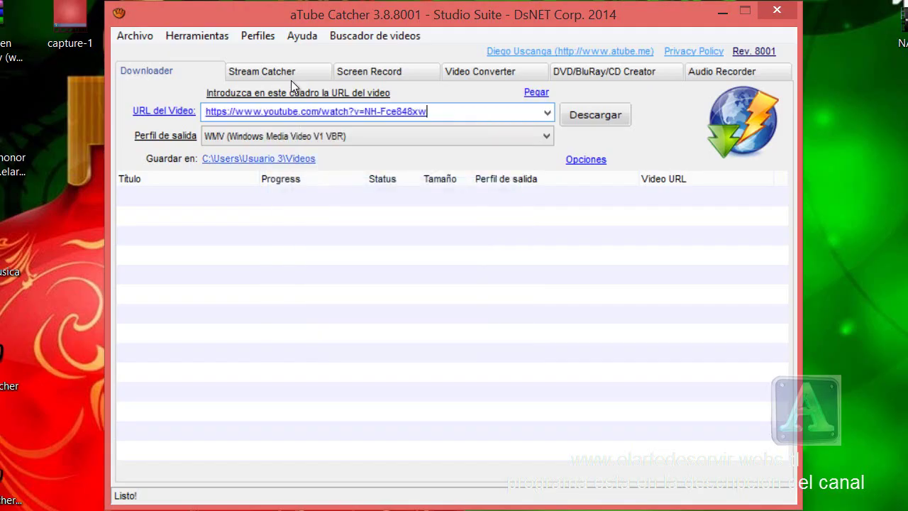
pyautogui.click(586, 117)
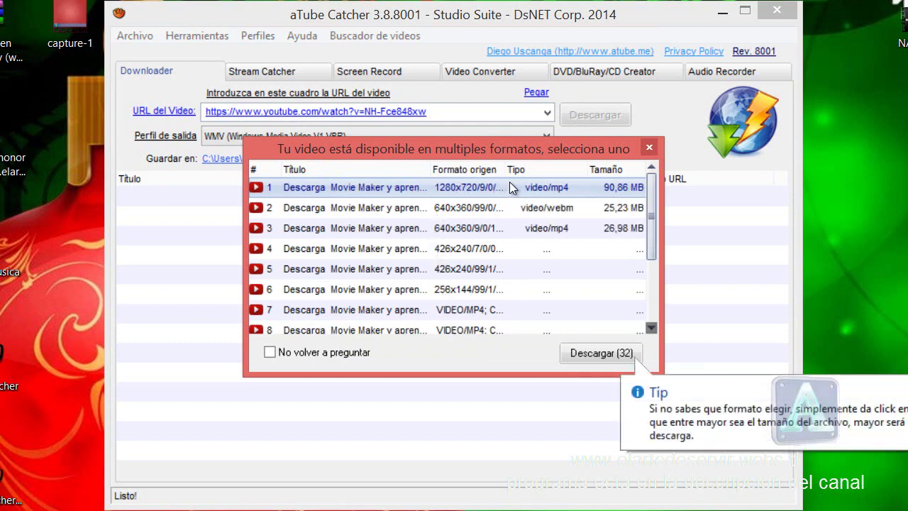
pyautogui.click(588, 358)
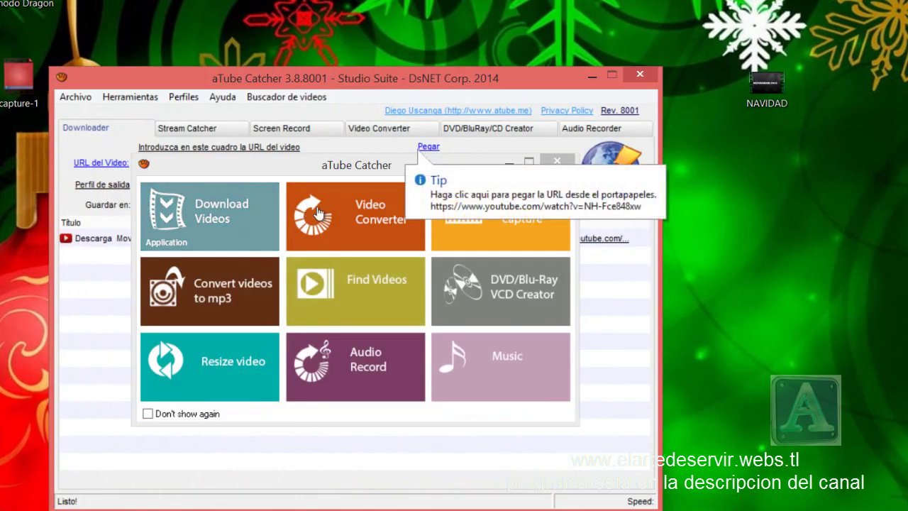
# Convert the desktop video NAVIDAD.mp4 in Video Converter with the MP4 Video - Full Android Compatible profile, saving to the desktop, and close the window.
pyautogui.click(366, 234)
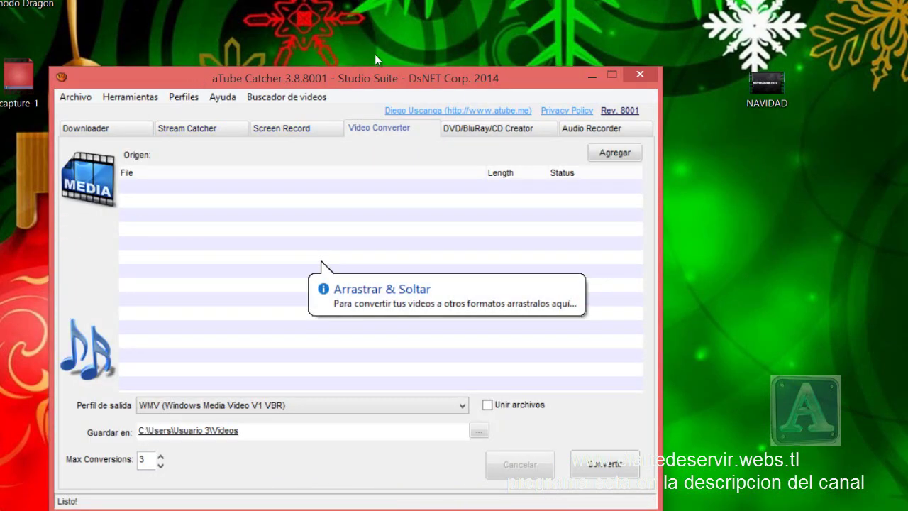
pyautogui.moveTo(376, 77); pyautogui.dragTo(471, 56)
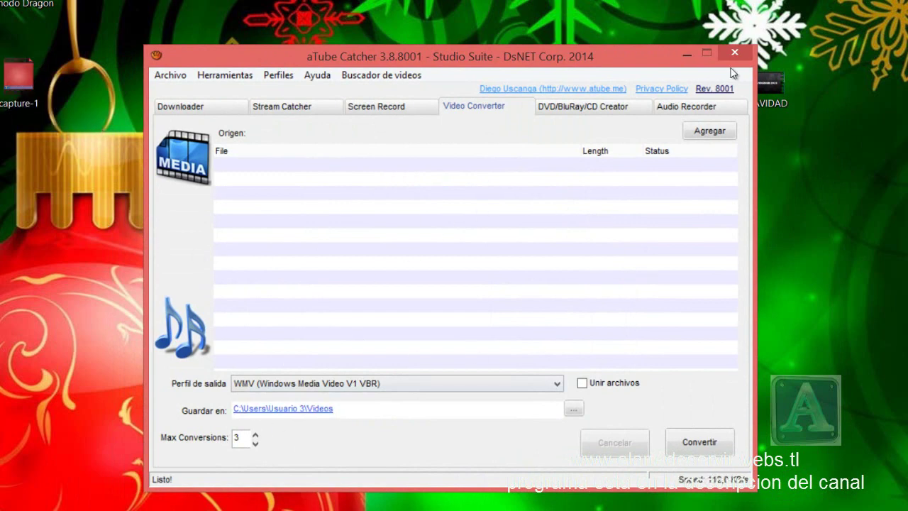
pyautogui.moveTo(573, 67); pyautogui.dragTo(512, 68)
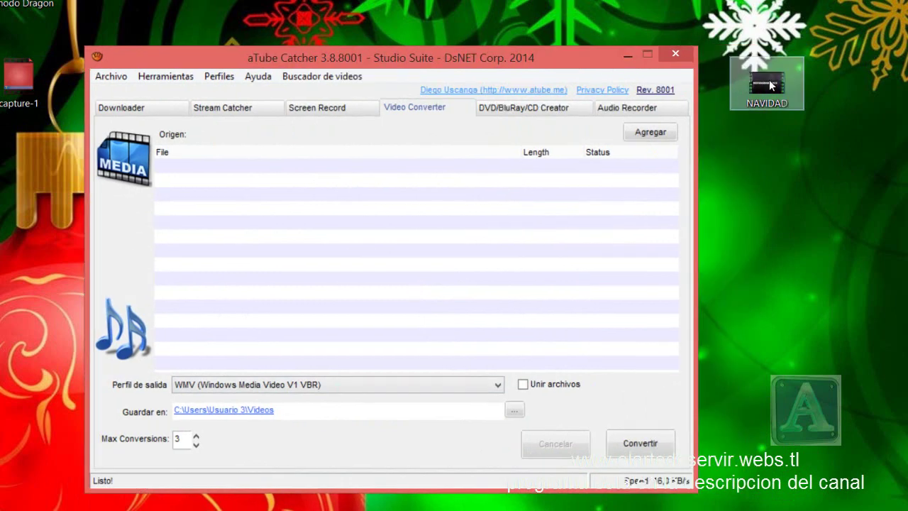
pyautogui.moveTo(766, 84); pyautogui.dragTo(312, 273)
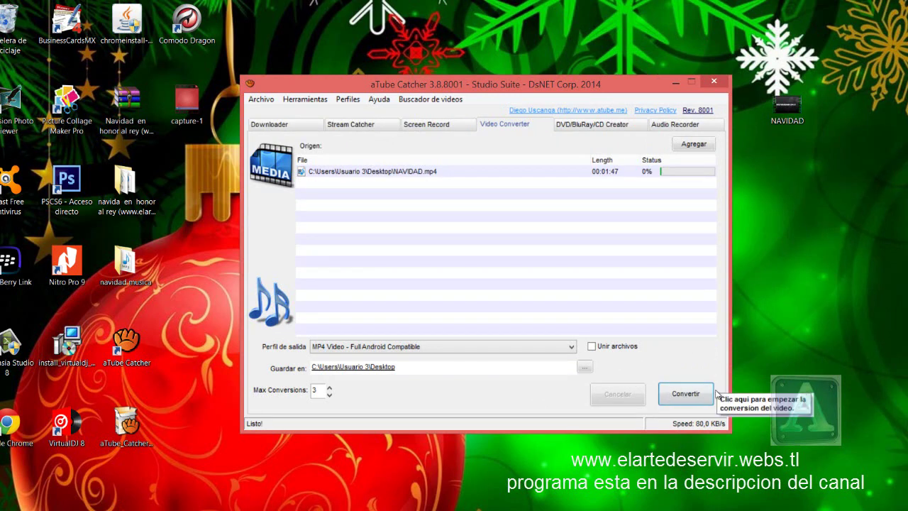
pyautogui.click(683, 394)
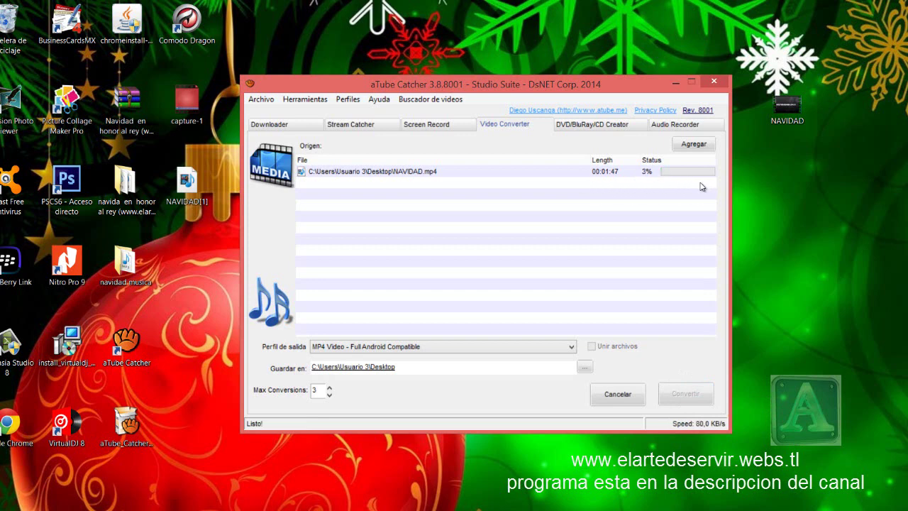
pyautogui.click(714, 81)
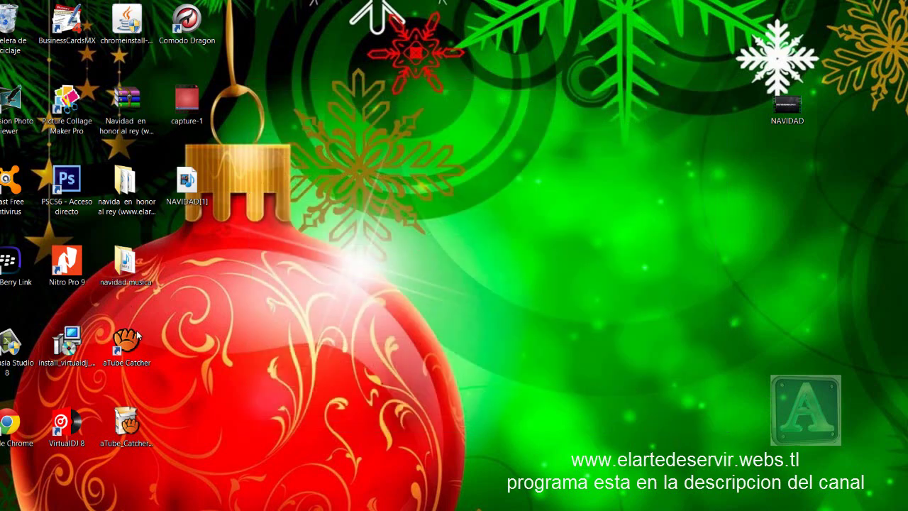
# Reopen aTube Catcher, open its Music tool and close the disclaimer with Don't show again ticked.
pyautogui.doubleClick(136, 330)
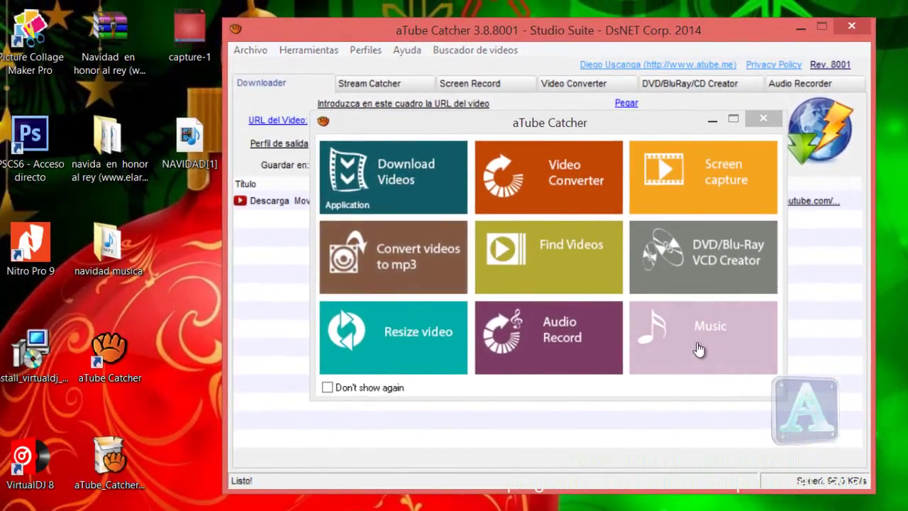
pyautogui.click(417, 290)
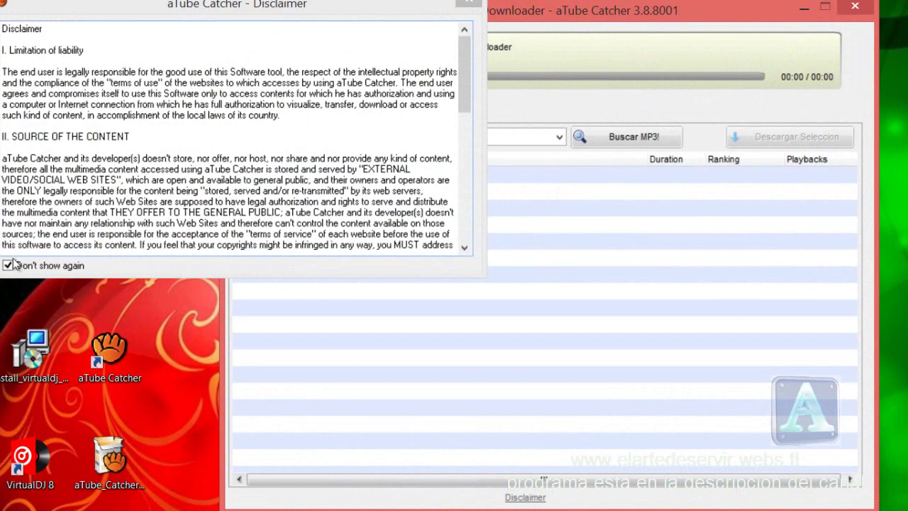
pyautogui.click(468, 3)
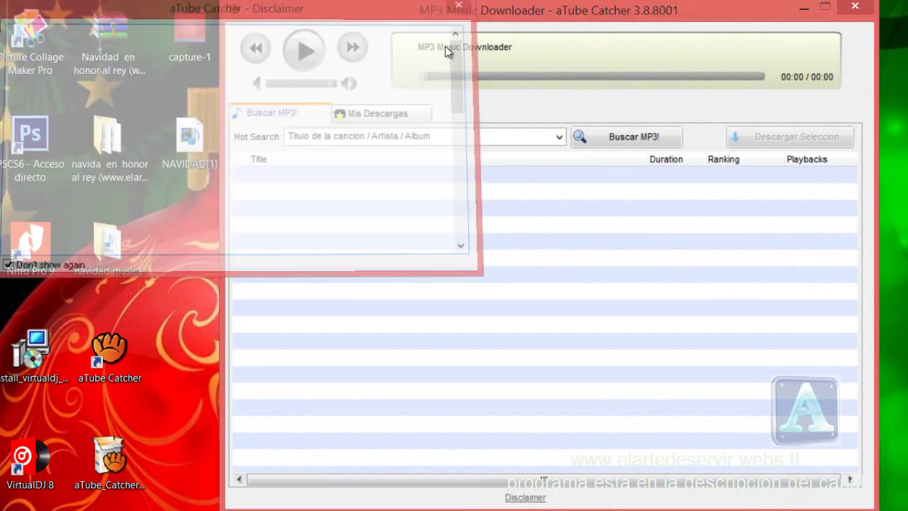
# Search the MP3 Music Downloader for "jesus adrian romero".
pyautogui.click(439, 136)
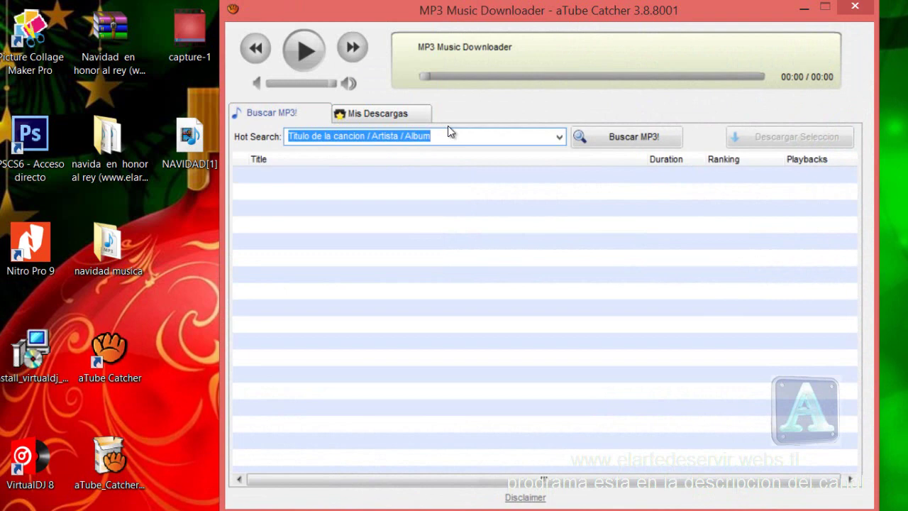
pyautogui.press('BackSpace')
pyautogui.write('jesus ')
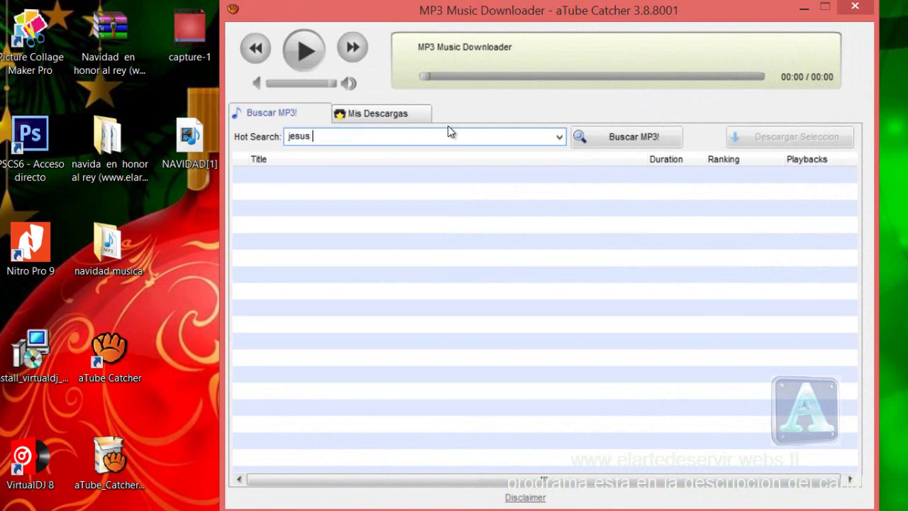
pyautogui.write('adrian romero')
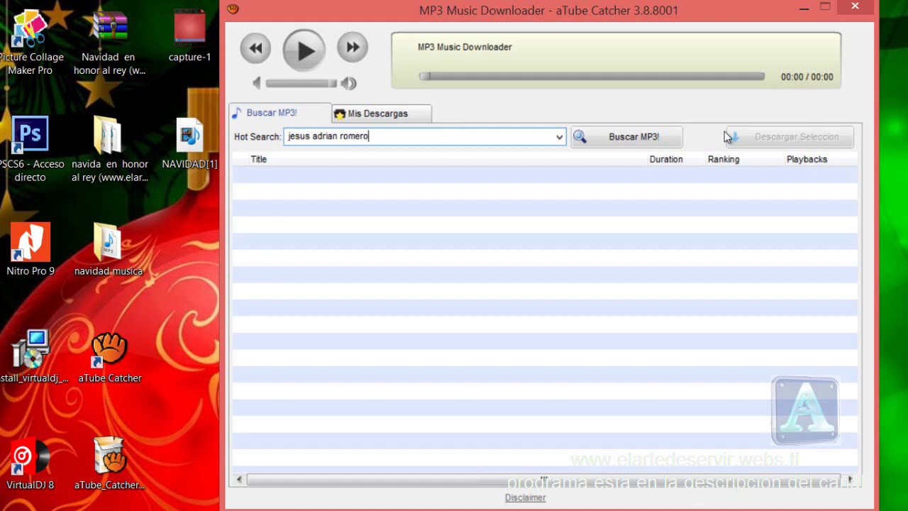
pyautogui.click(623, 146)
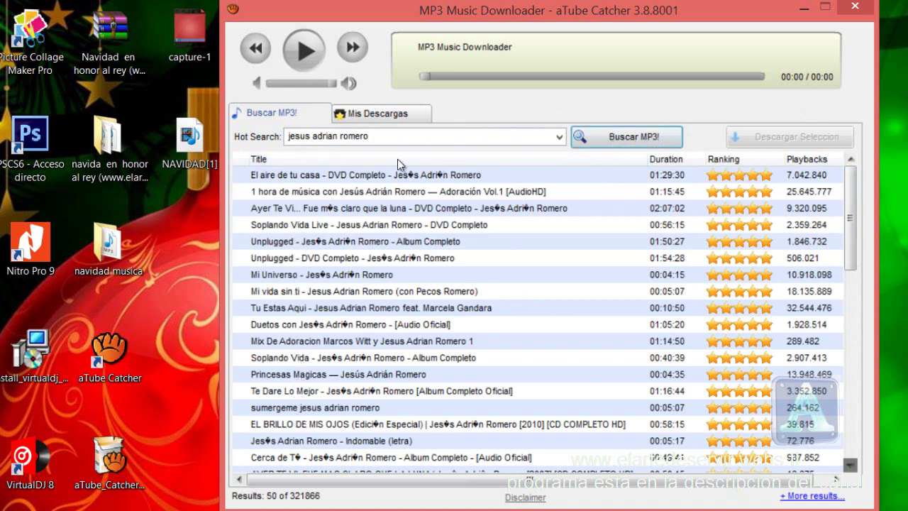
# Play the first result, El aire de tu casa - DVD Completo, and choose a 192 kbps bitrate for saving it as MP3.
pyautogui.click(313, 177)
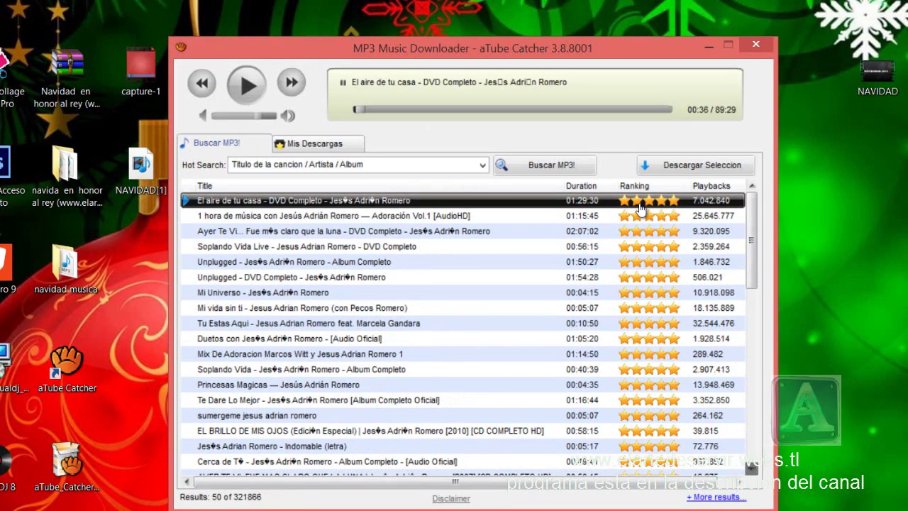
pyautogui.doubleClick(639, 202)
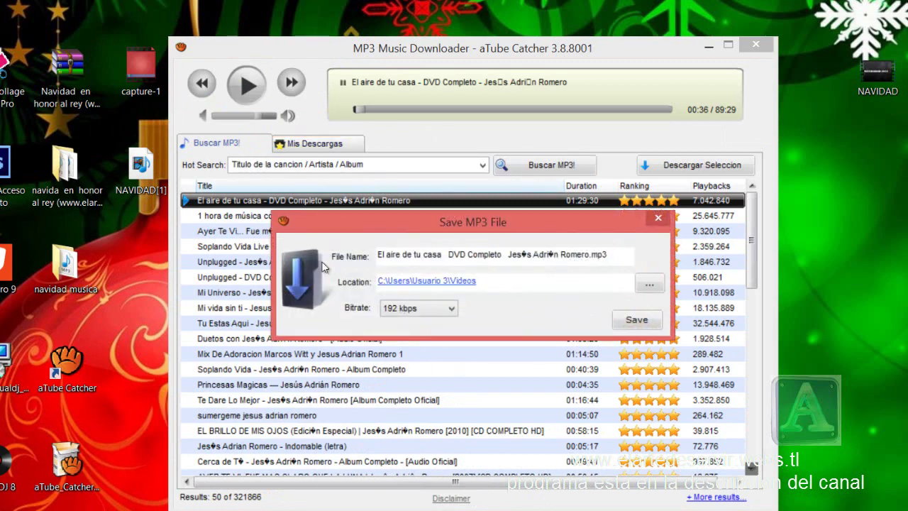
pyautogui.click(449, 308)
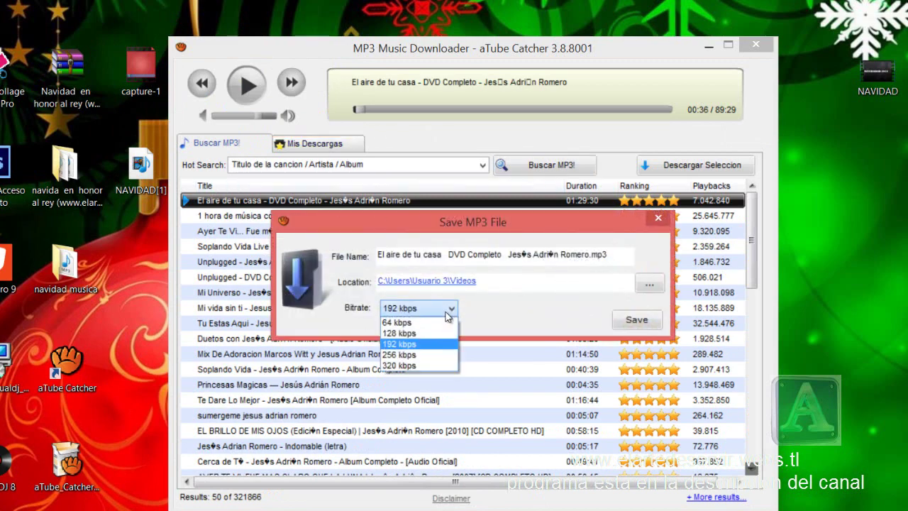
pyautogui.click(389, 345)
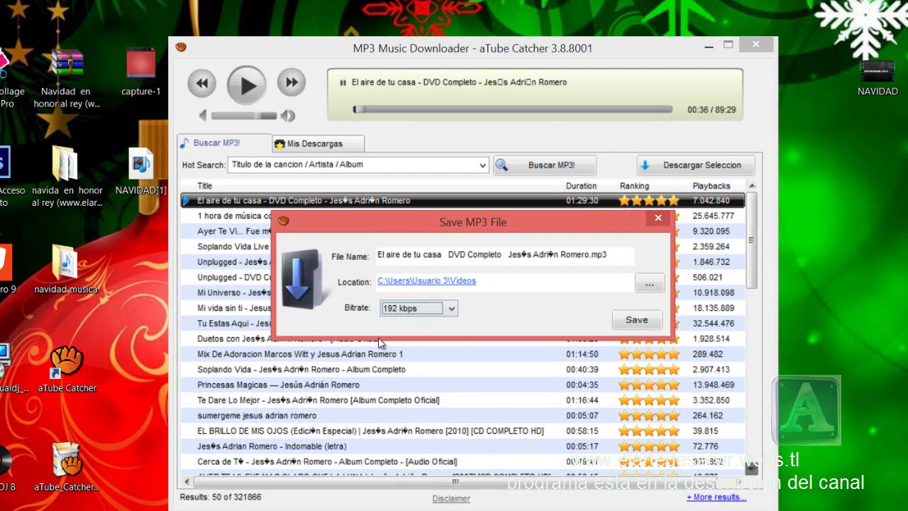
# Save the MP3 to the desktop (Escritorio) and show its progress in Mis Descargas.
pyautogui.click(649, 284)
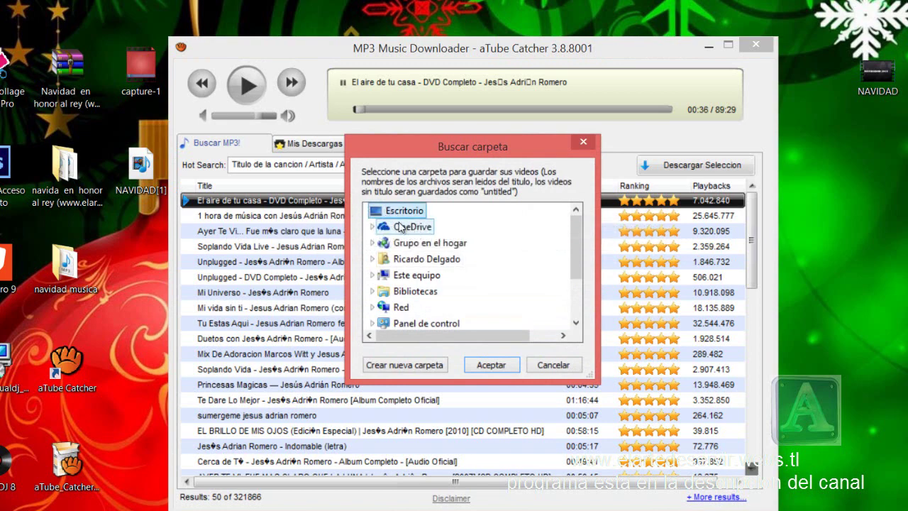
pyautogui.click(490, 364)
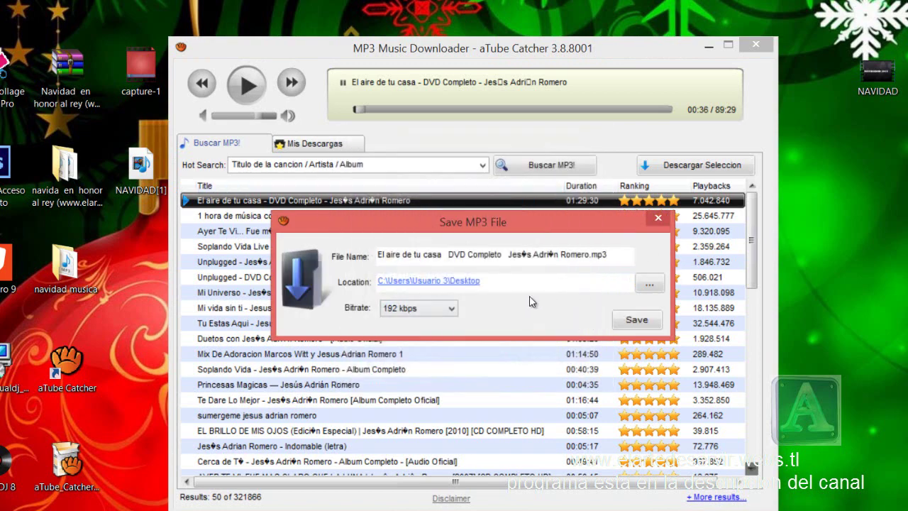
pyautogui.click(635, 320)
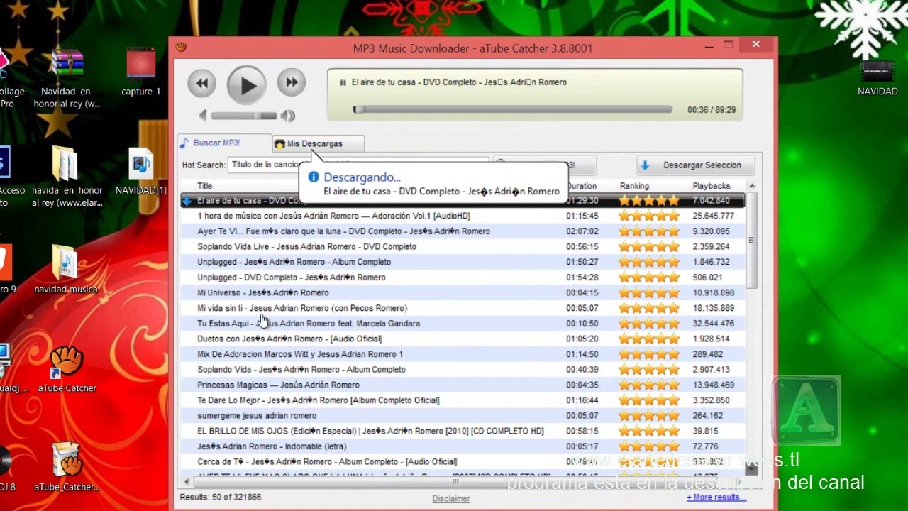
pyautogui.click(337, 152)
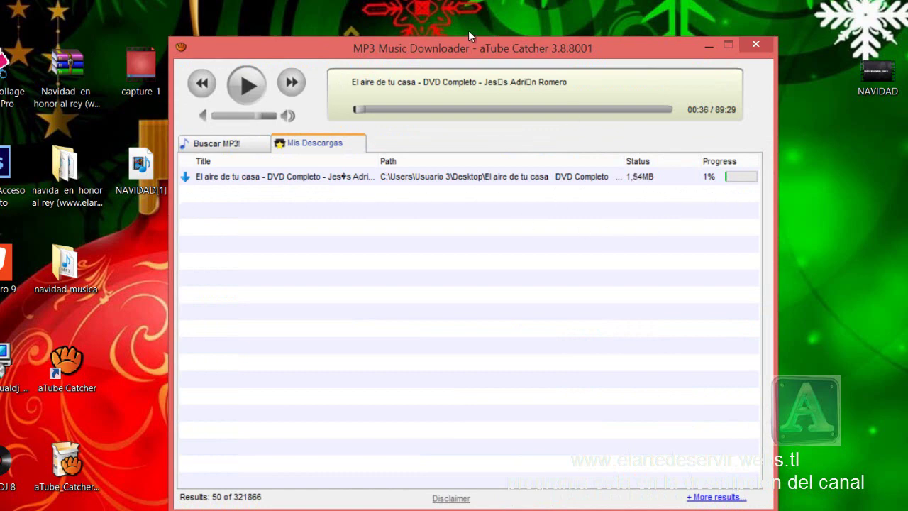
pyautogui.moveTo(462, 49); pyautogui.dragTo(569, 47)
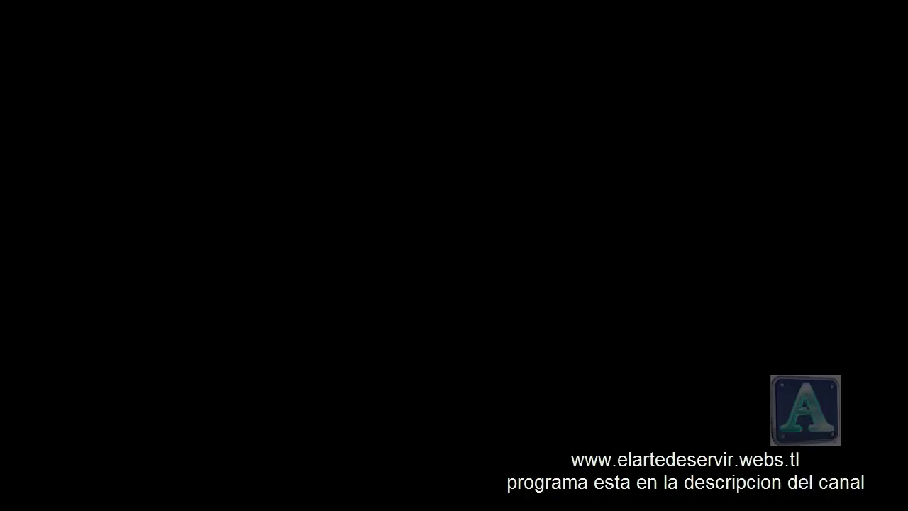